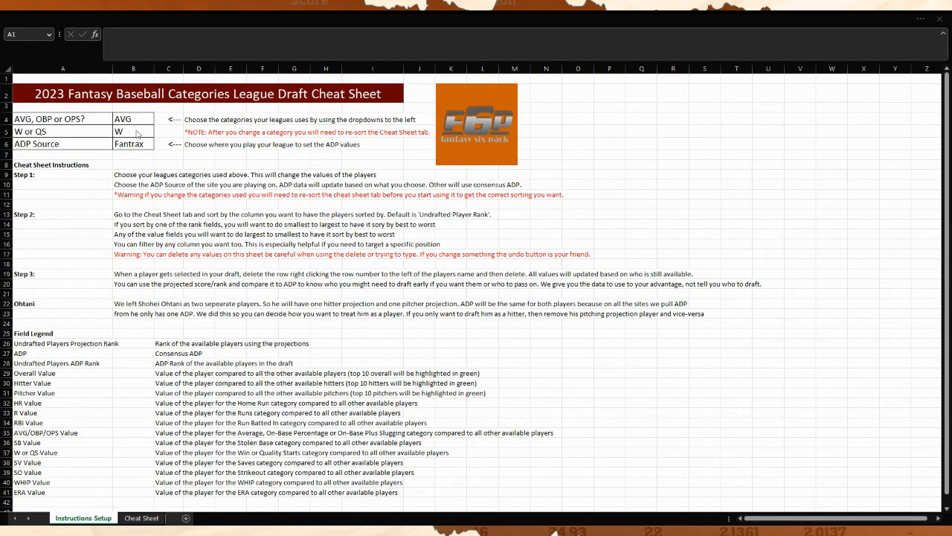
Step: Review the available choices for the AVG, OBP or OPS setting and the W or QS setting, keeping AVG and W
click(140, 123)
click(158, 120)
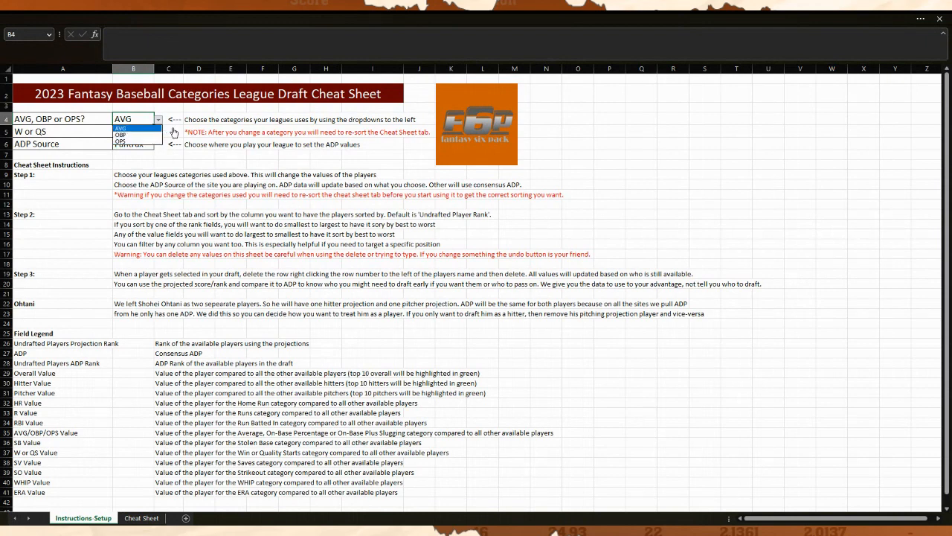
click(173, 133)
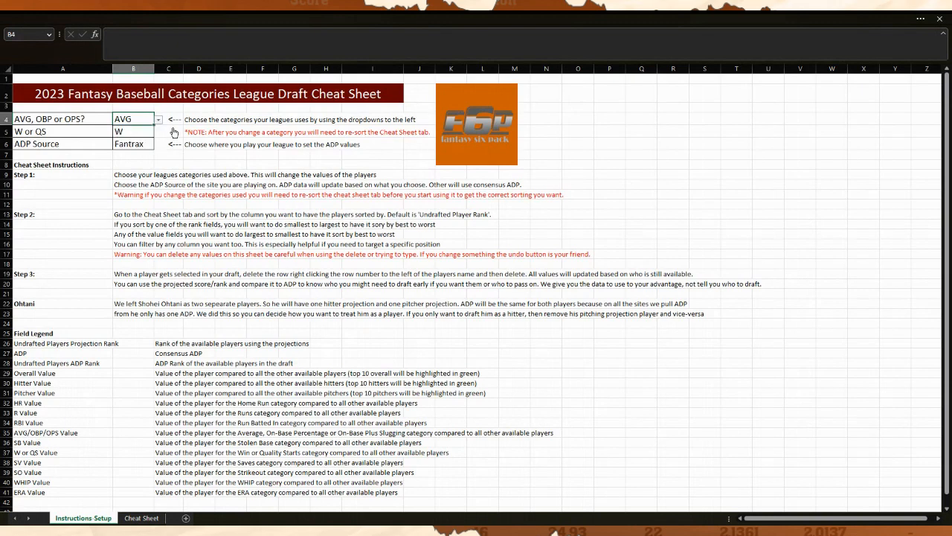
click(143, 132)
click(158, 134)
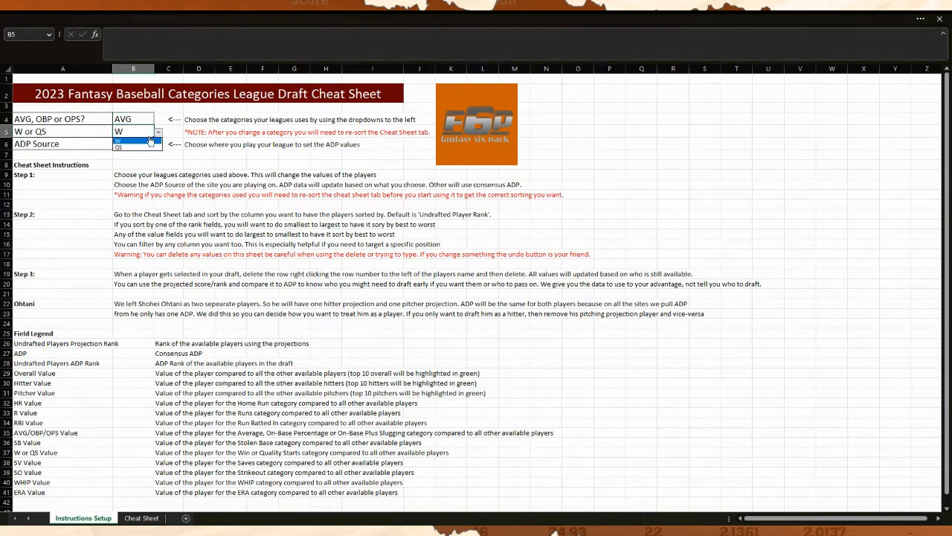
click(177, 136)
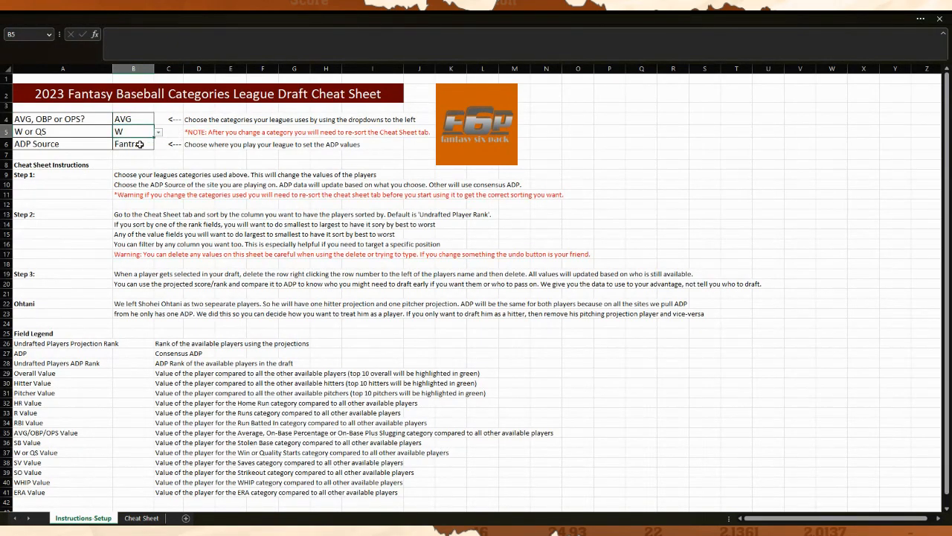
Step: Choose Fantrax as the ADP Source in the setup area
click(139, 145)
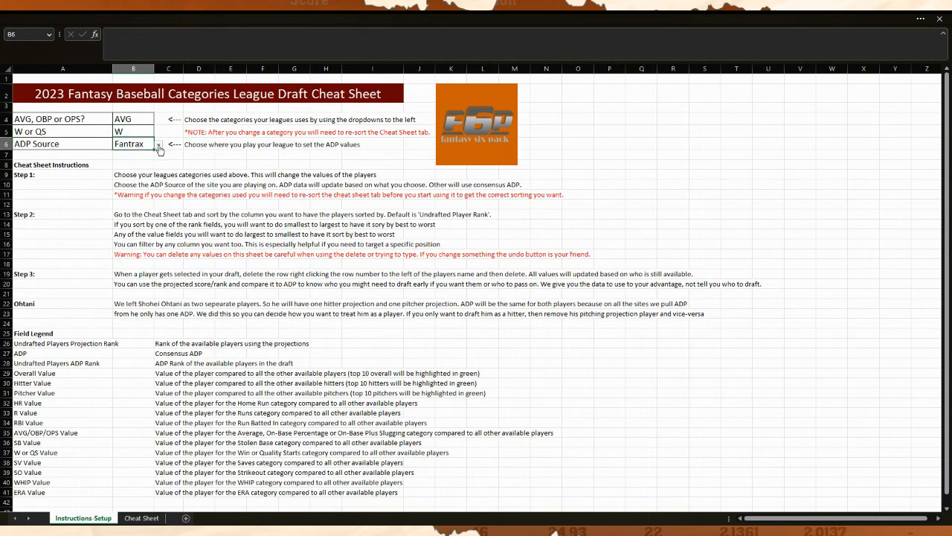
click(158, 146)
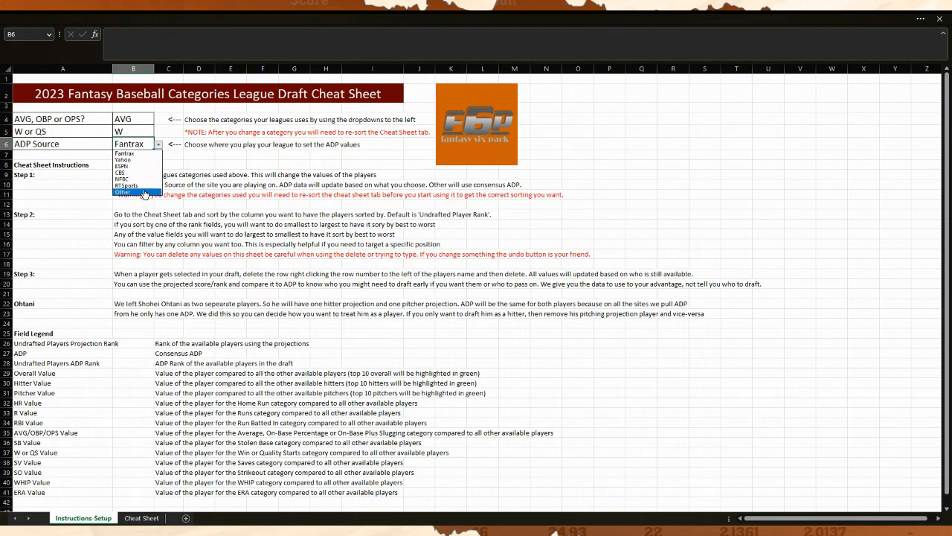
click(133, 153)
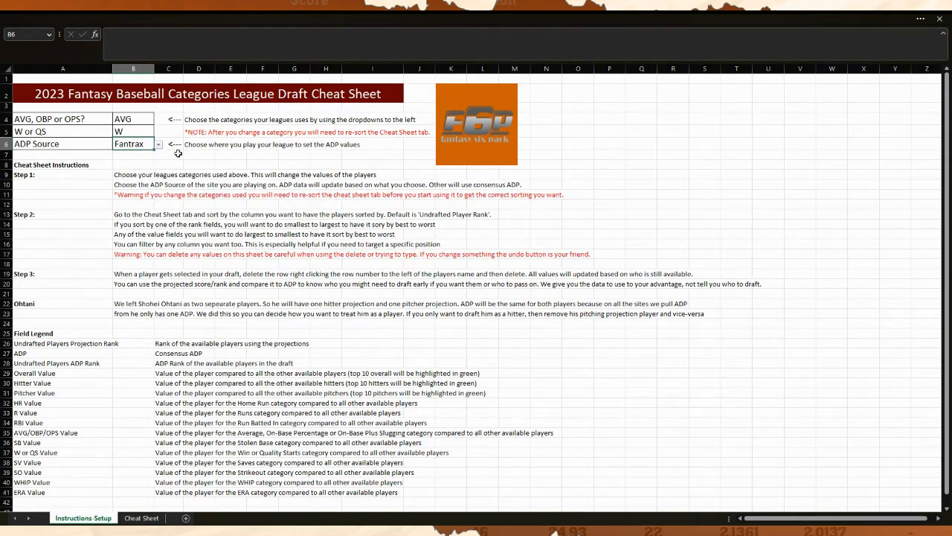
click(172, 154)
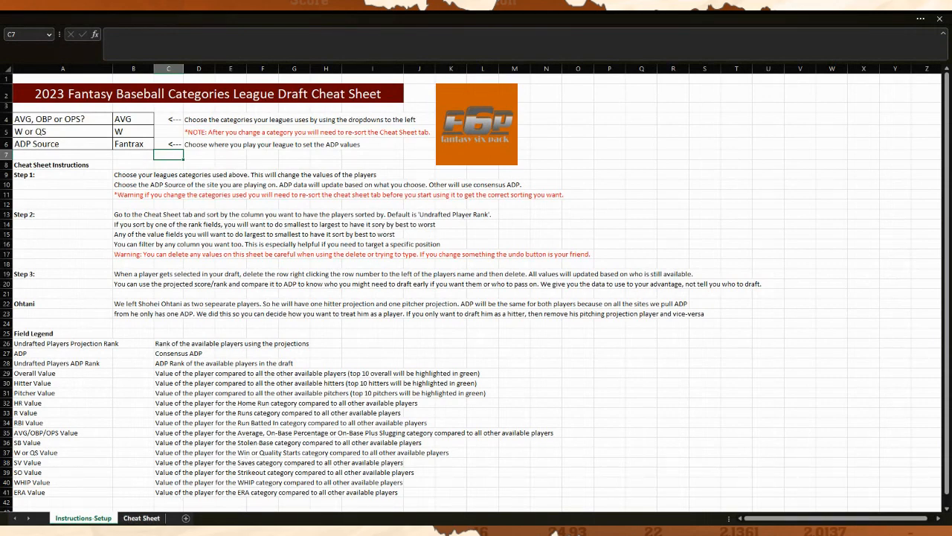
Step: Open the Cheat Sheet worksheet, sort the players by SB Value from largest to smallest, and highlight row 3
click(140, 518)
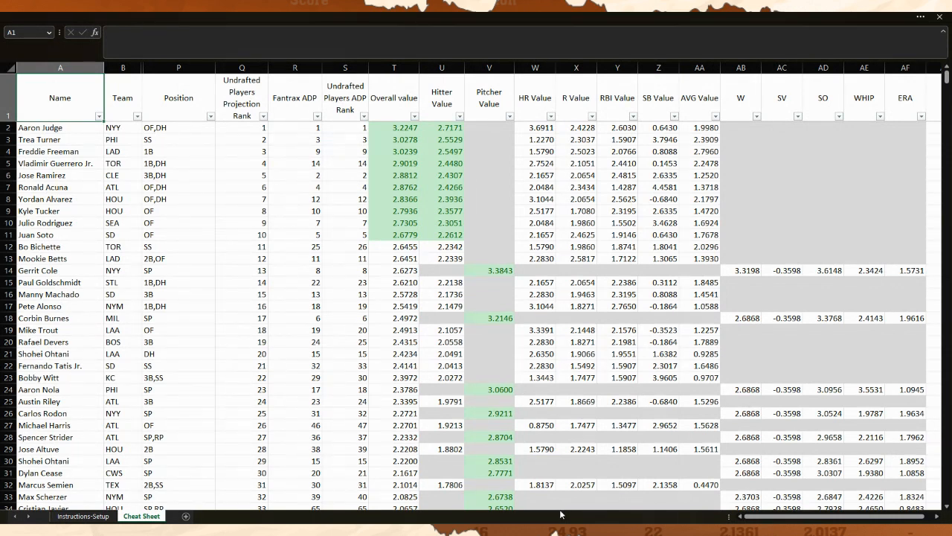
click(673, 117)
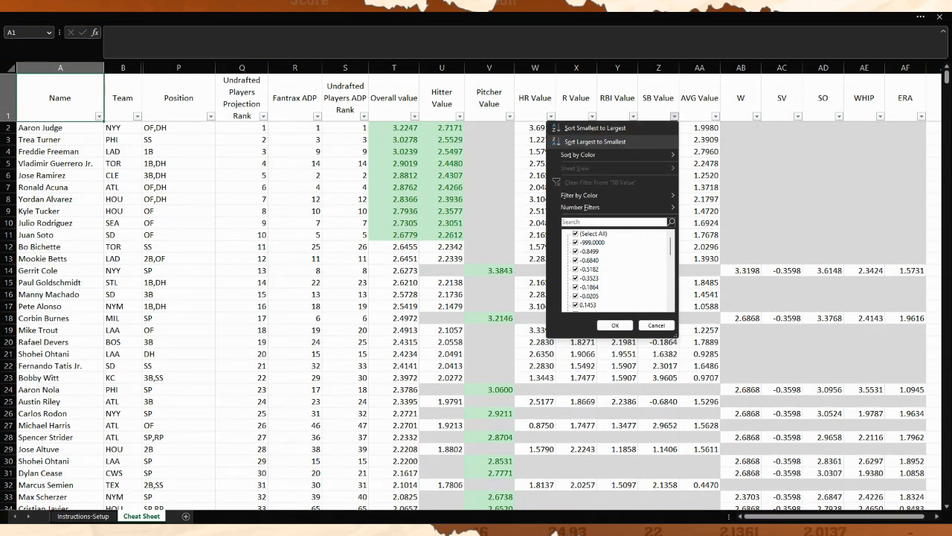
click(595, 141)
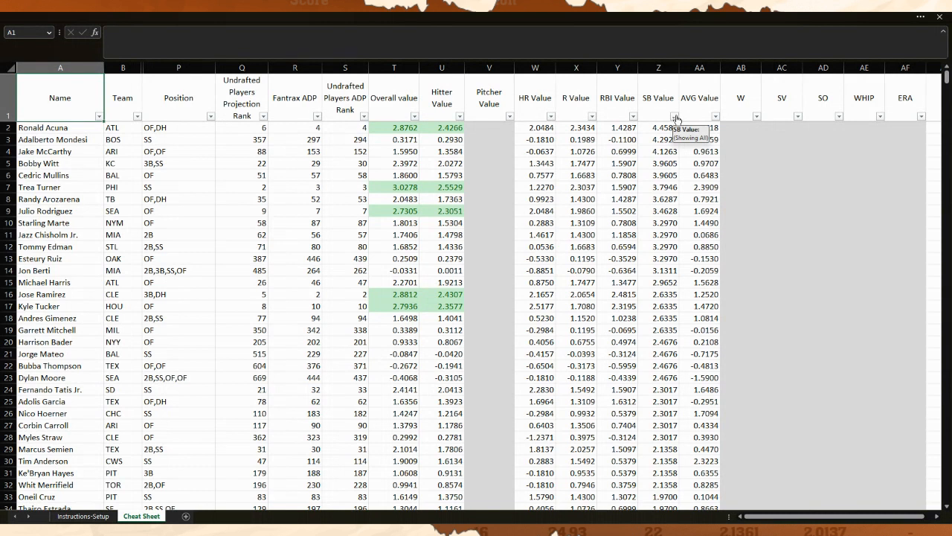
click(7, 139)
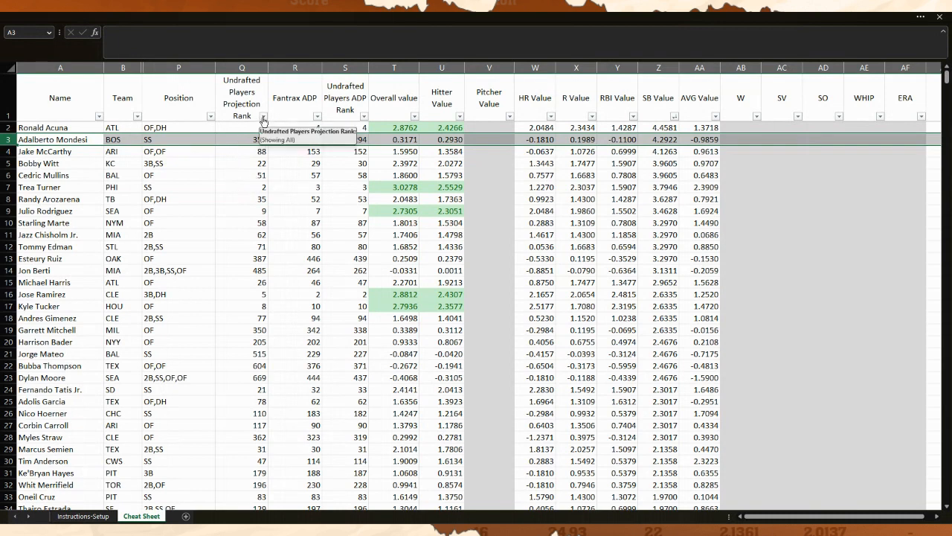
Step: Sort the players by Overall value from largest to smallest and check the sort options for Undrafted Players Projection Rank
click(414, 116)
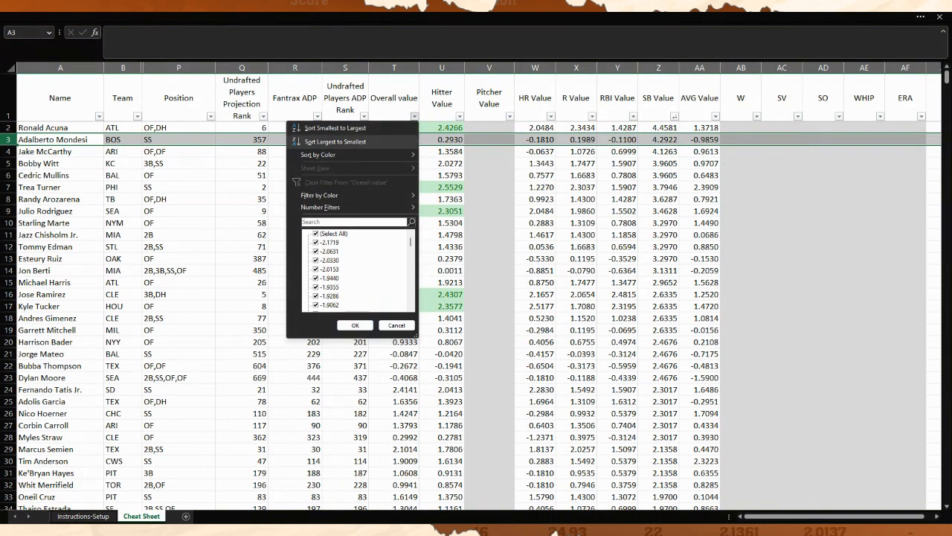
click(383, 142)
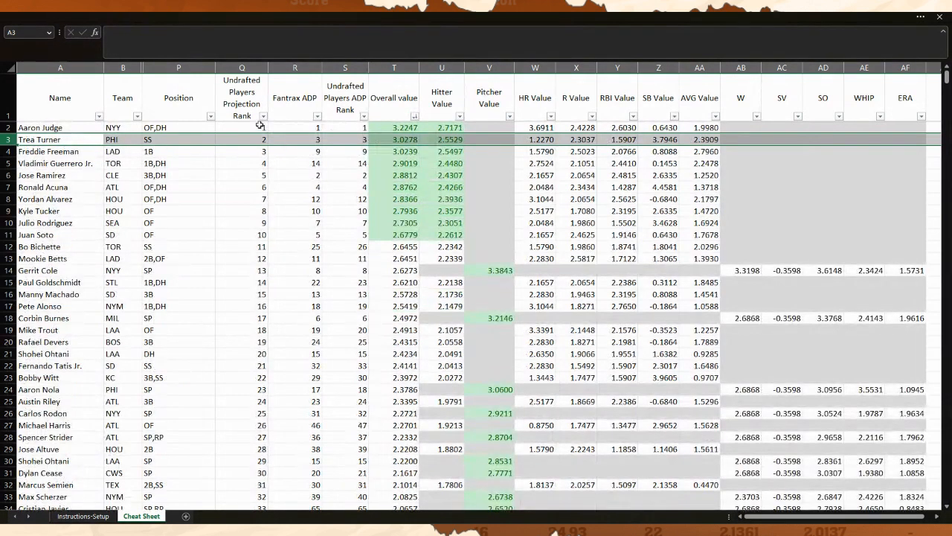
click(264, 118)
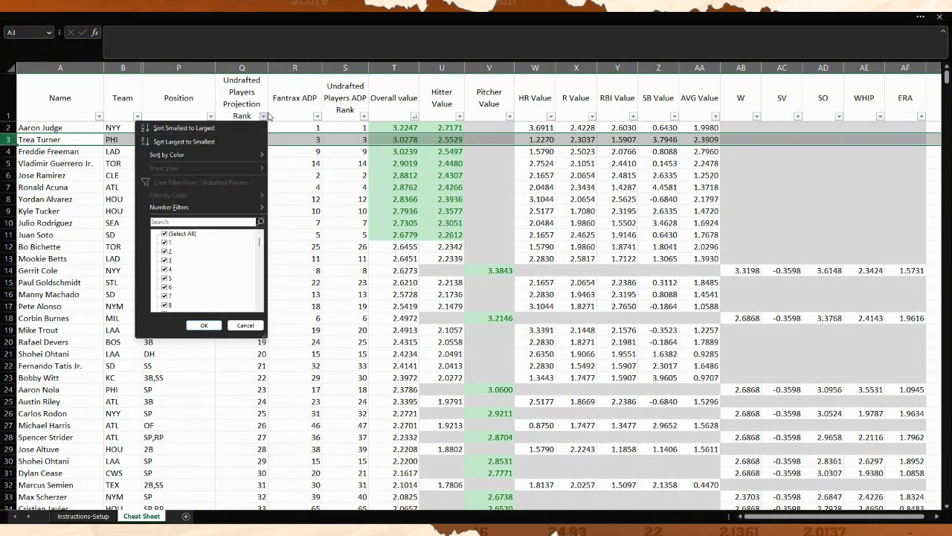
click(184, 128)
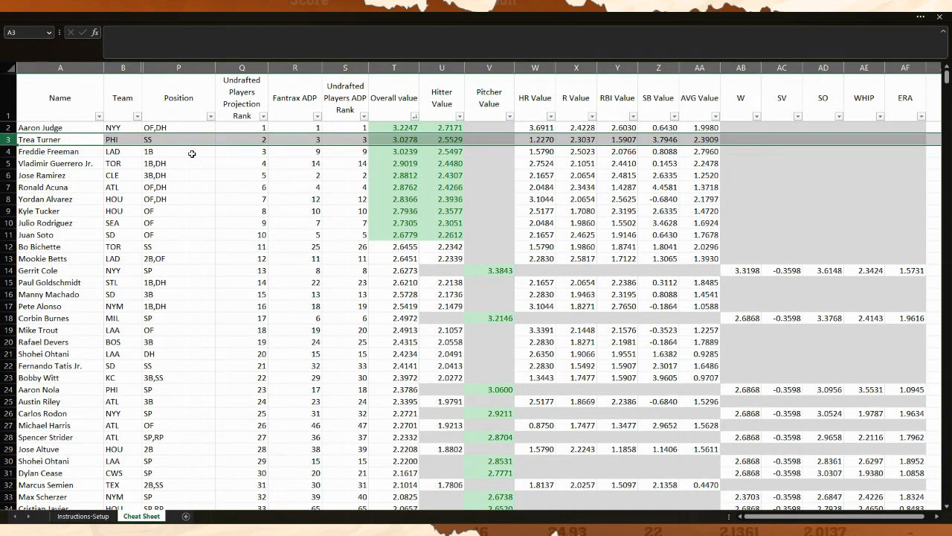
Step: Delete the rows of the drafted players Aaron Judge (row 2) and Ronald Acuna (row 6) from the cheat sheet
right_click(6, 127)
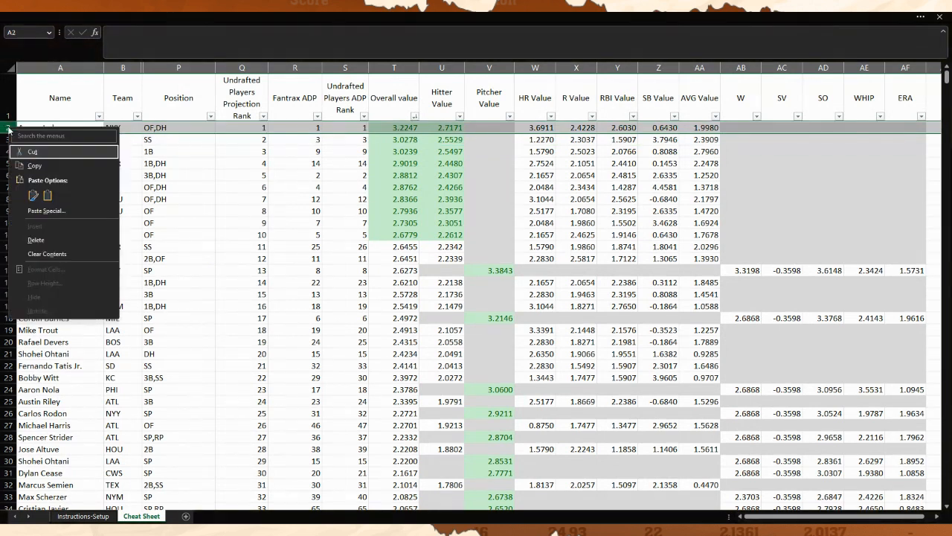
click(33, 165)
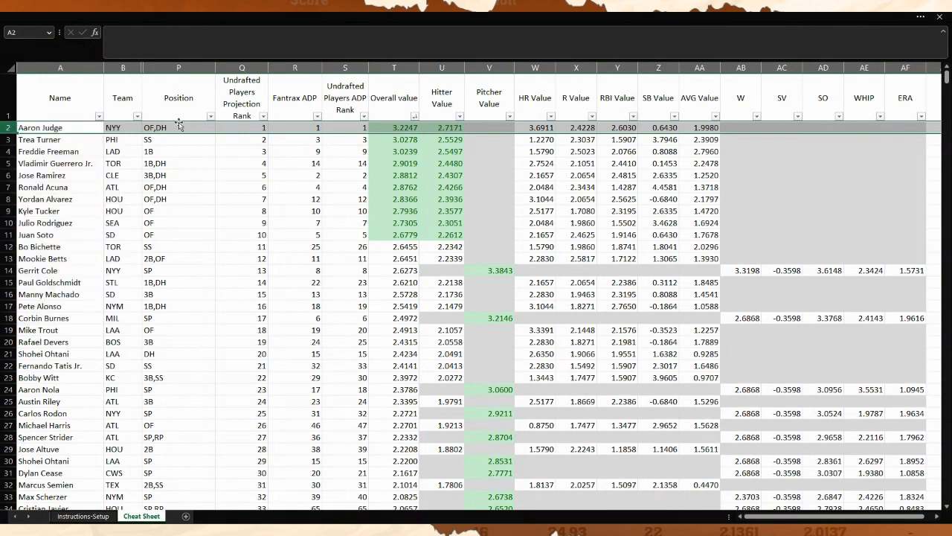
right_click(6, 127)
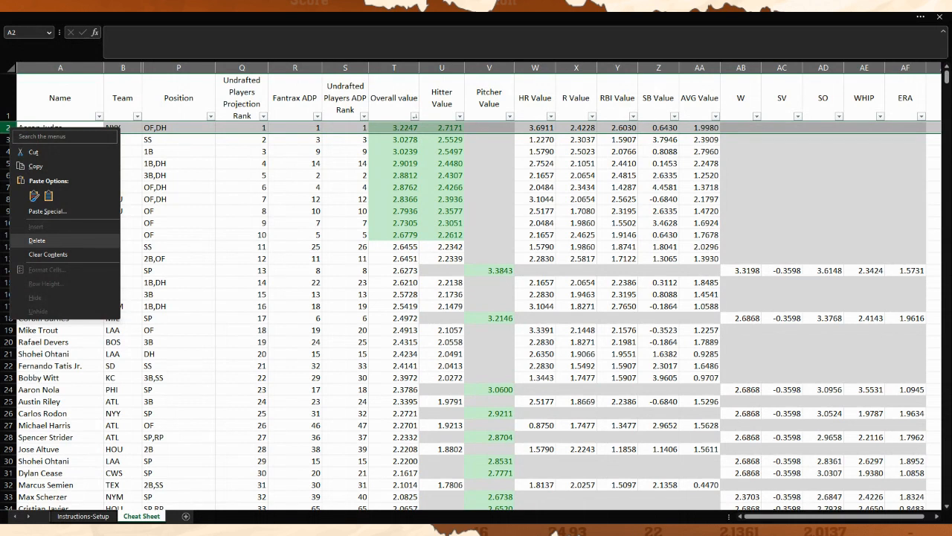
click(37, 240)
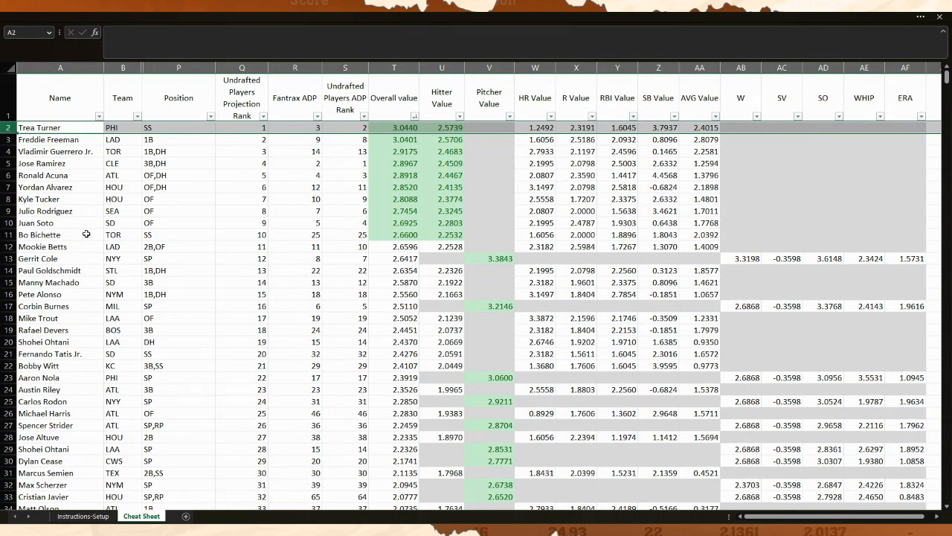
right_click(6, 174)
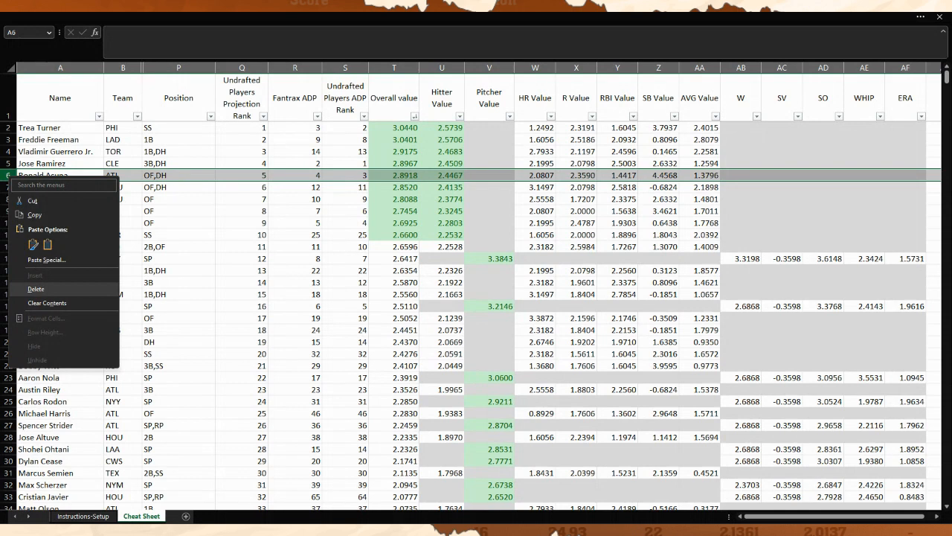
click(41, 289)
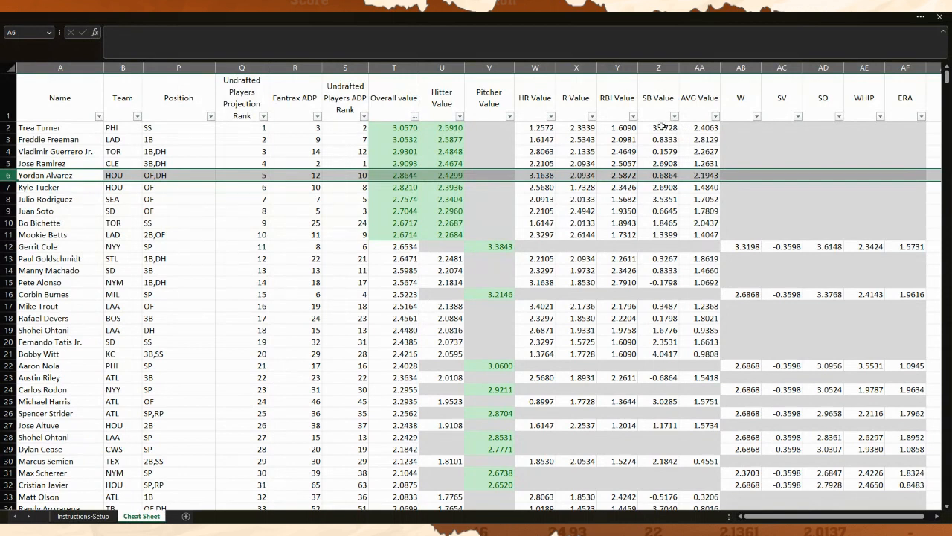
Step: Delete the row of the drafted pitcher Aaron Nola (row 22) from the cheat sheet
right_click(10, 246)
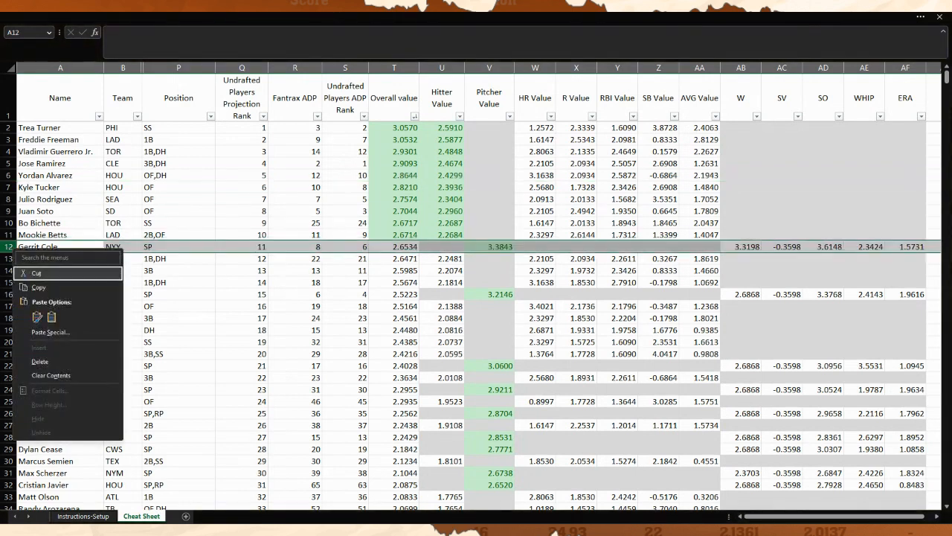
click(243, 359)
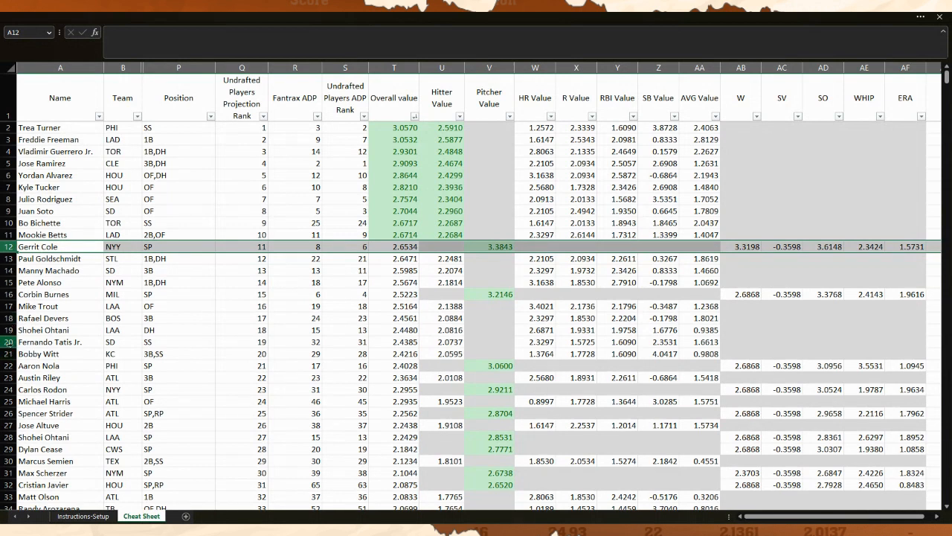
right_click(10, 367)
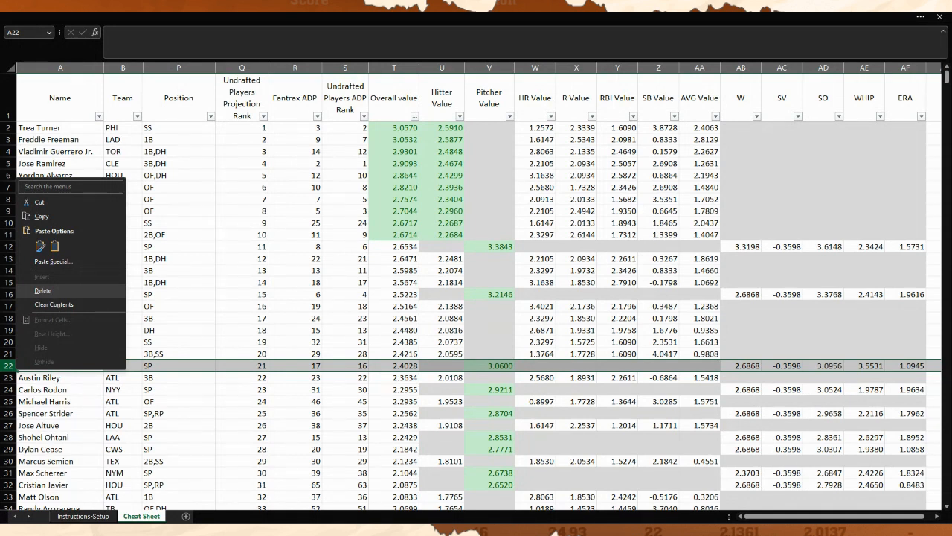
click(42, 290)
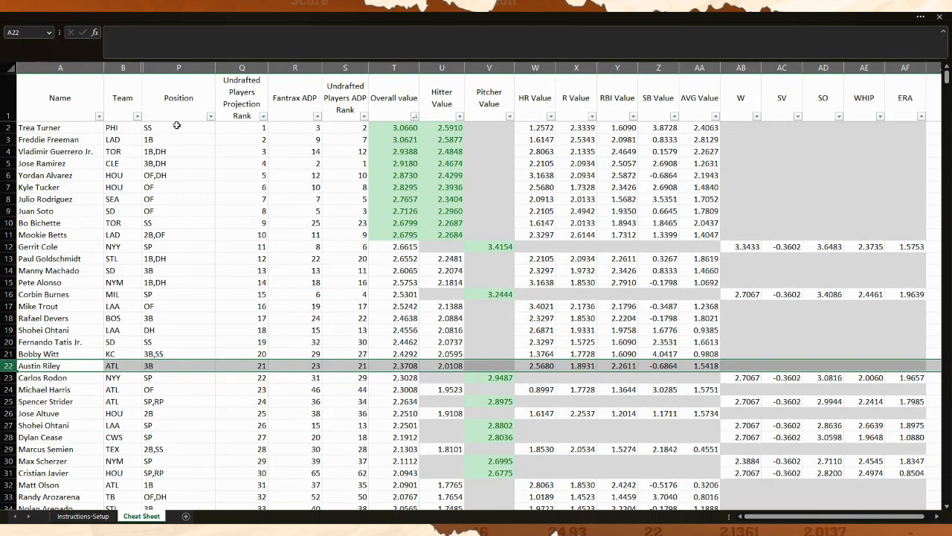
Step: Filter the Position column to entries matching 1b, and clear that filter again
click(211, 117)
click(211, 116)
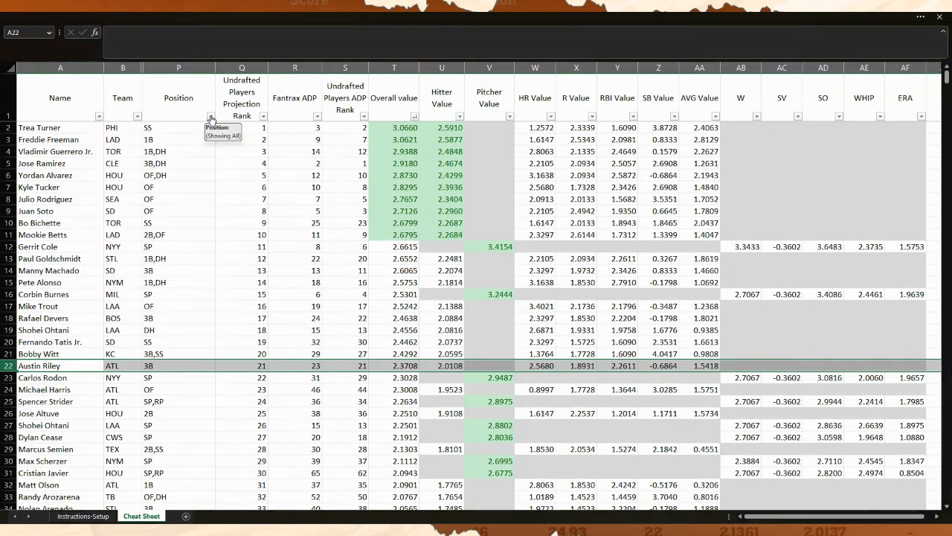
click(211, 117)
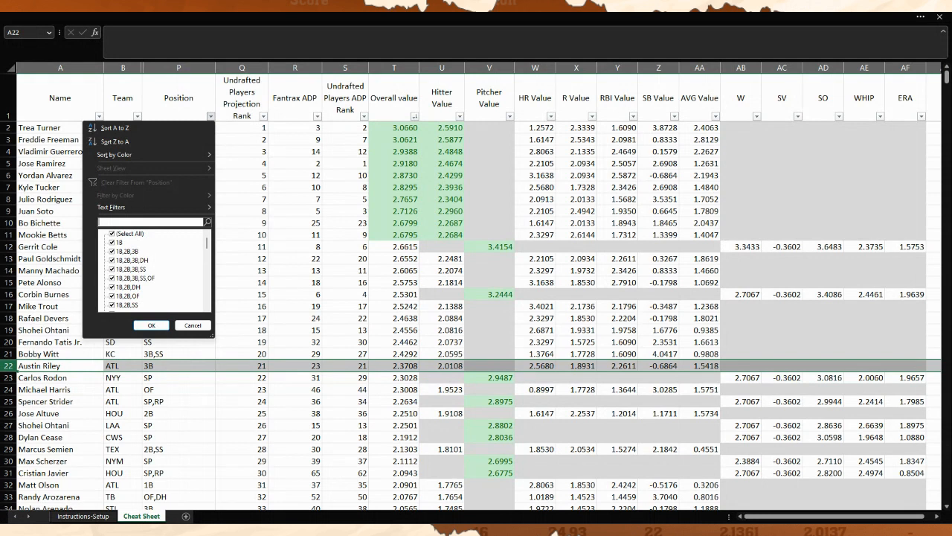
text(1b)
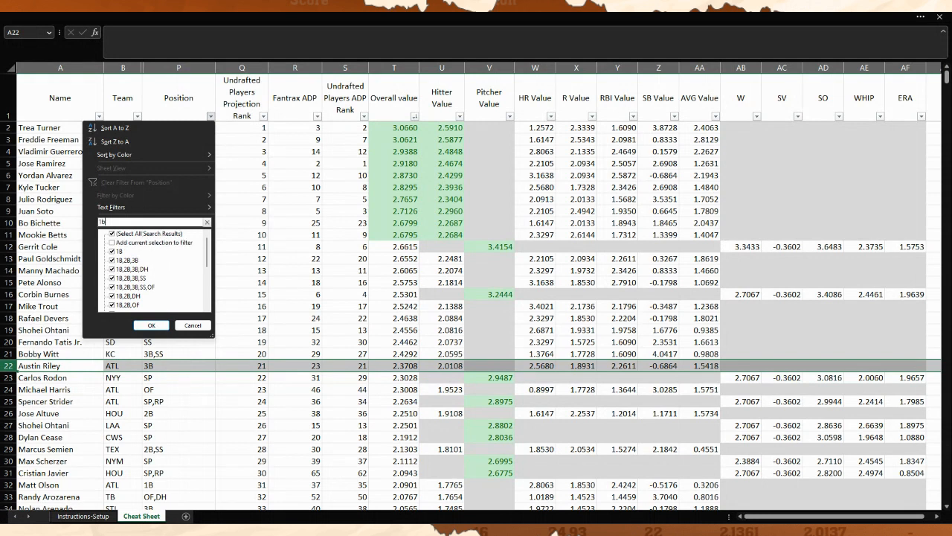
click(151, 325)
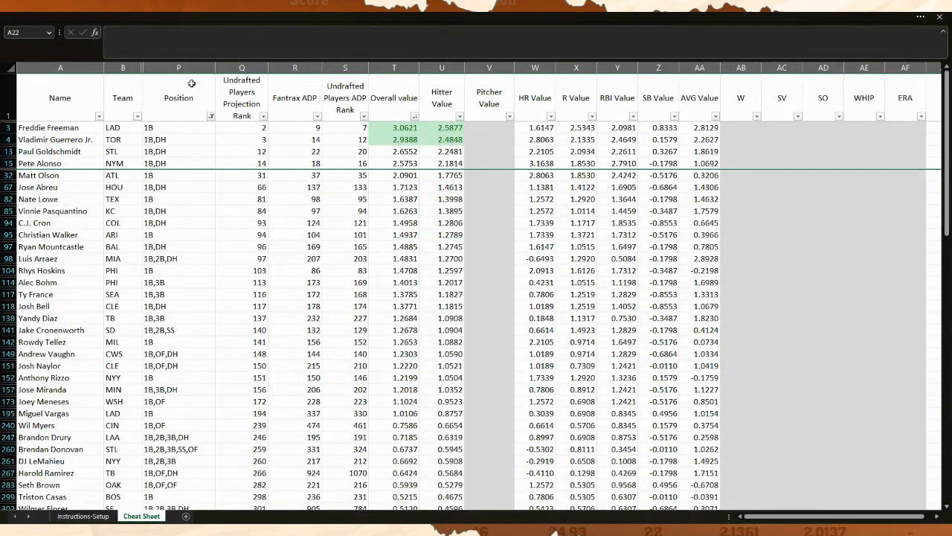
click(211, 117)
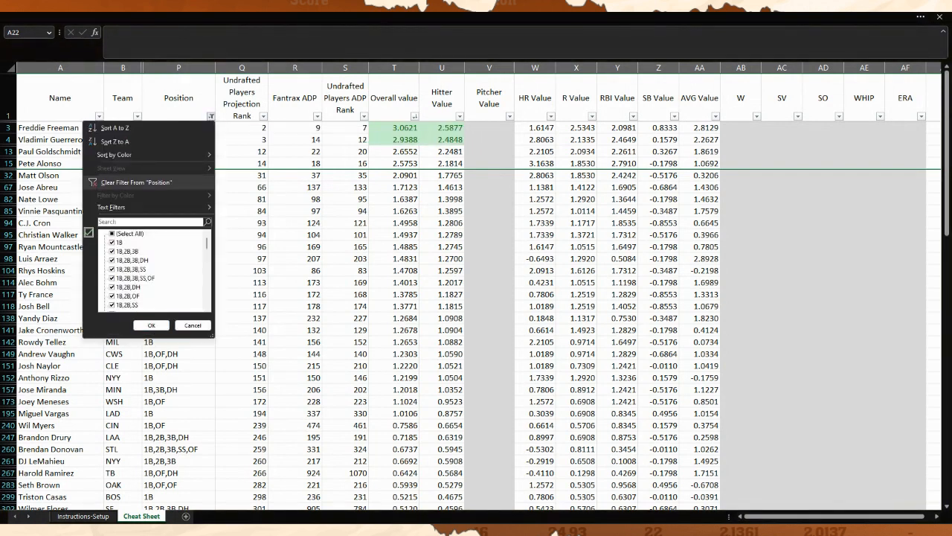
click(172, 182)
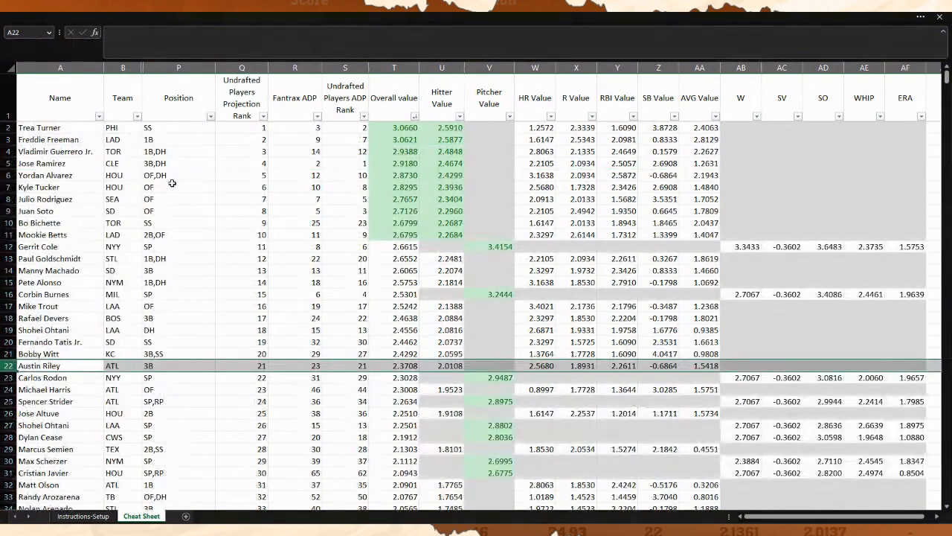